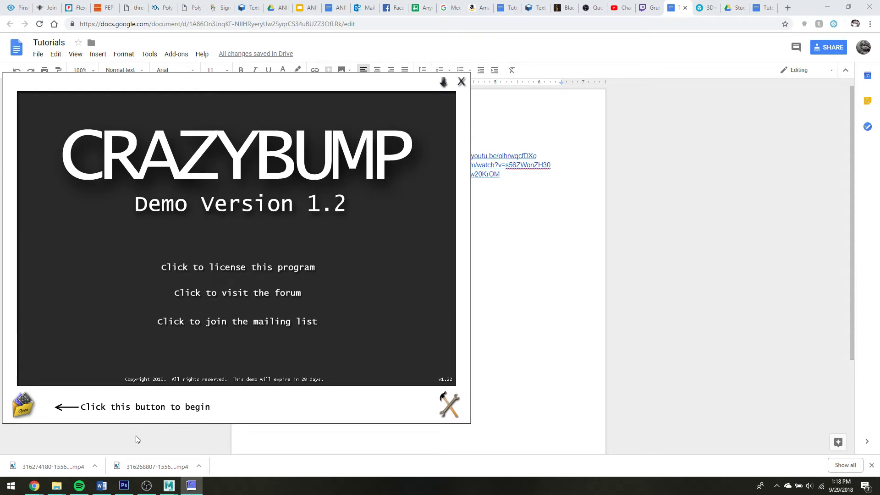
Open the TexturesCom_Rock_CliffVolcanic_4K_albedo photograph from the Volcanic Rock folder to generate its normal map
left_click(22, 414)
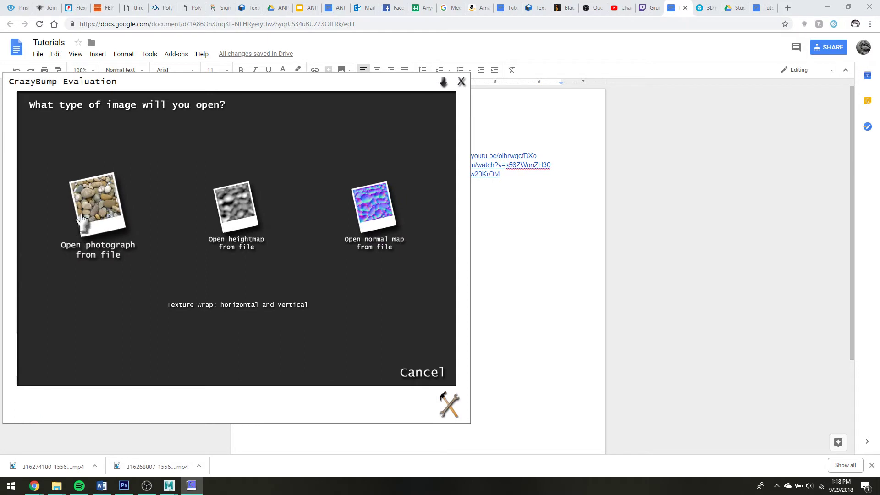
left_click(81, 215)
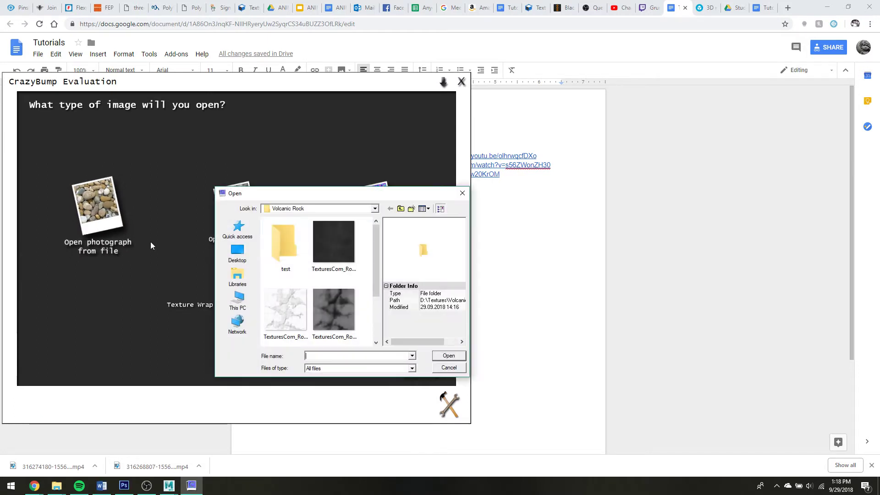
double_click(343, 255)
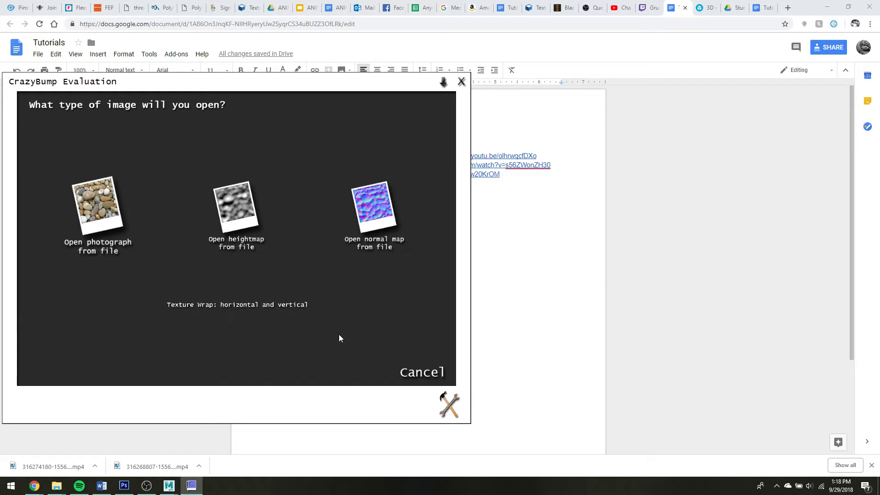
left_click(106, 245)
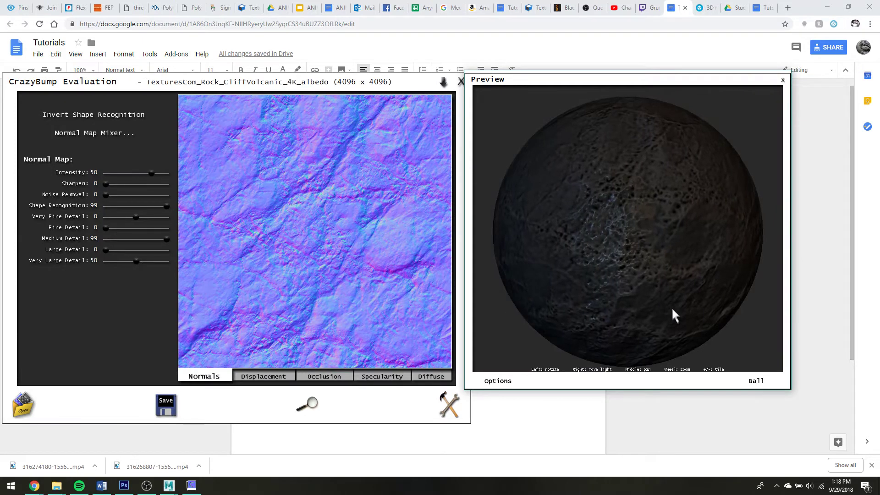
left_click(752, 380)
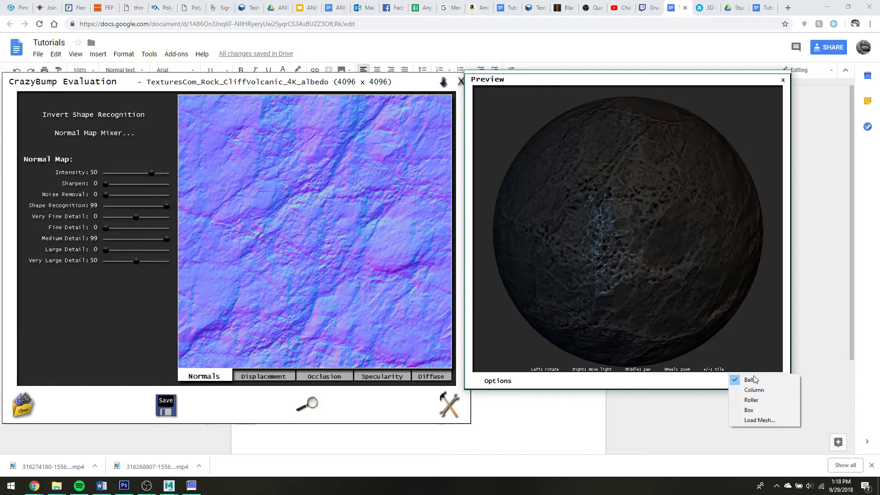
left_click(756, 410)
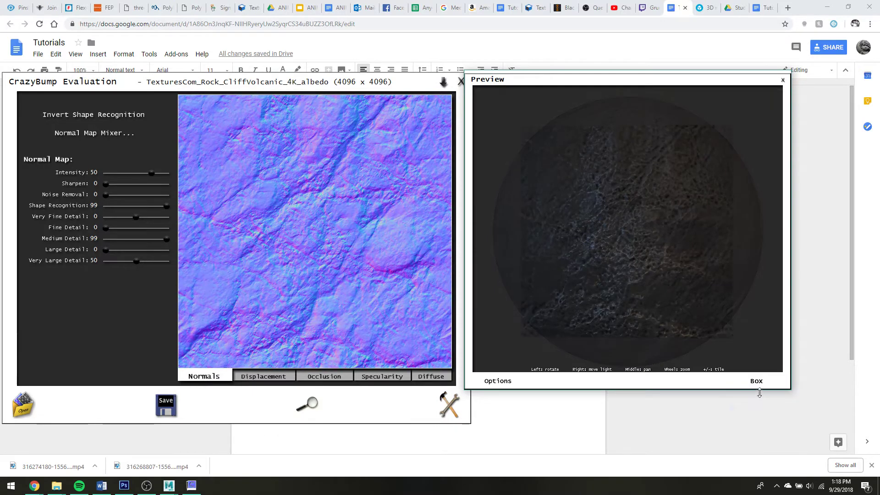
left_click(757, 383)
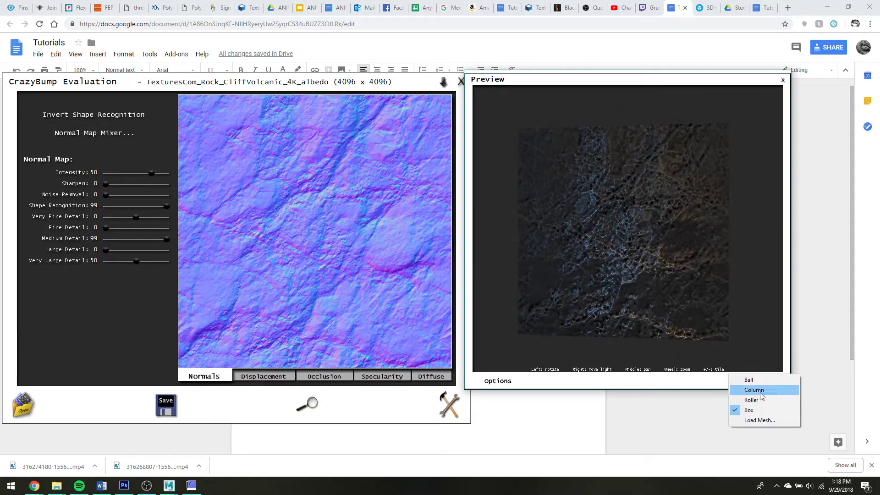
left_click(762, 394)
left_click(759, 382)
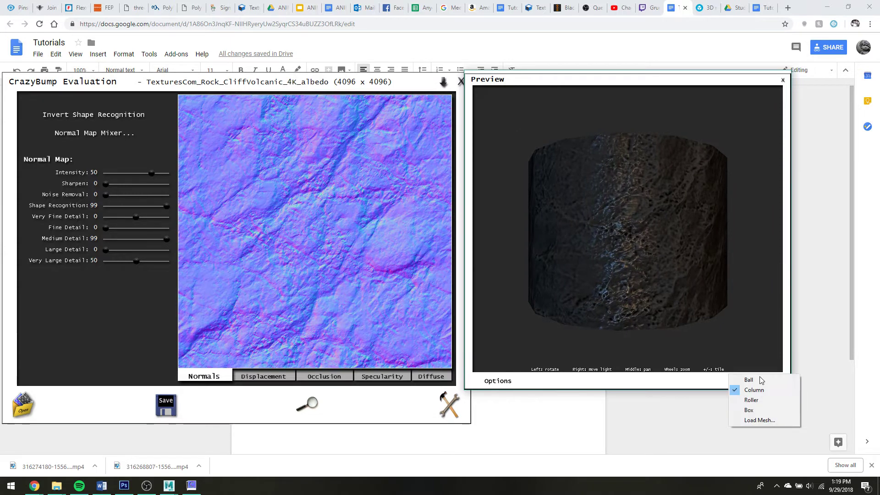
left_click(760, 379)
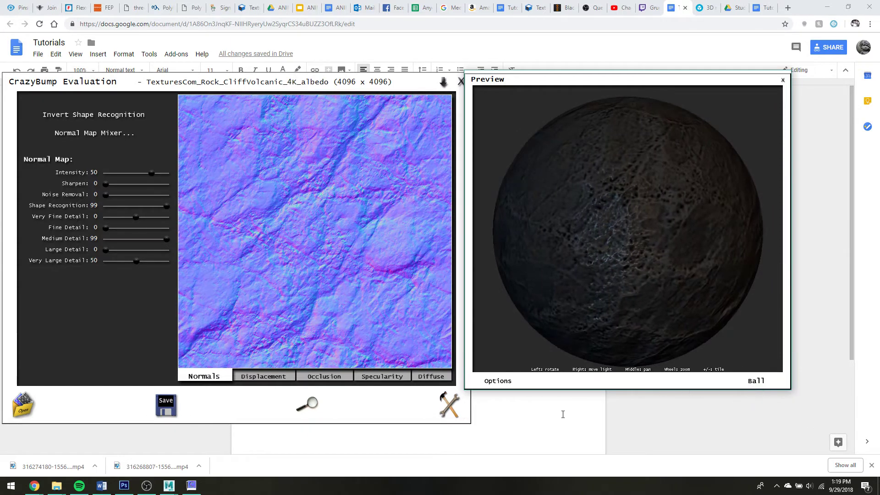
Turn off diffuse texture, parallax displacement and ambient occlusion in the preview
left_click(506, 384)
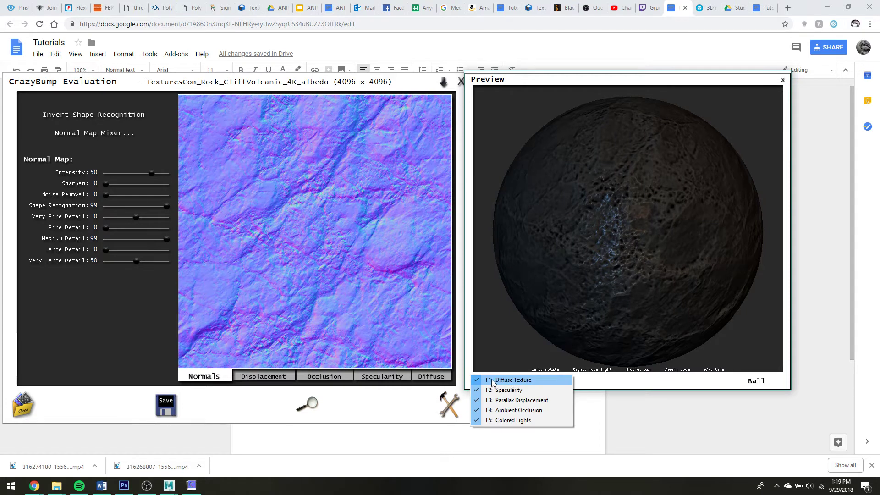
left_click(493, 382)
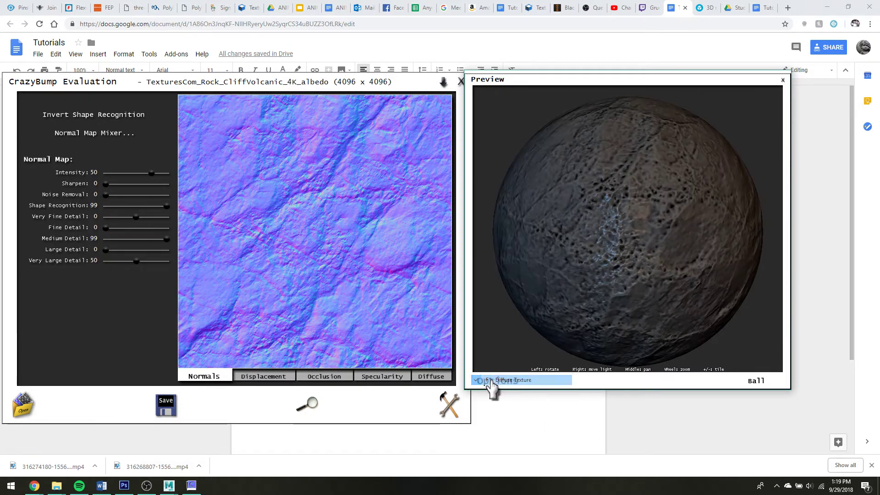
left_click(493, 384)
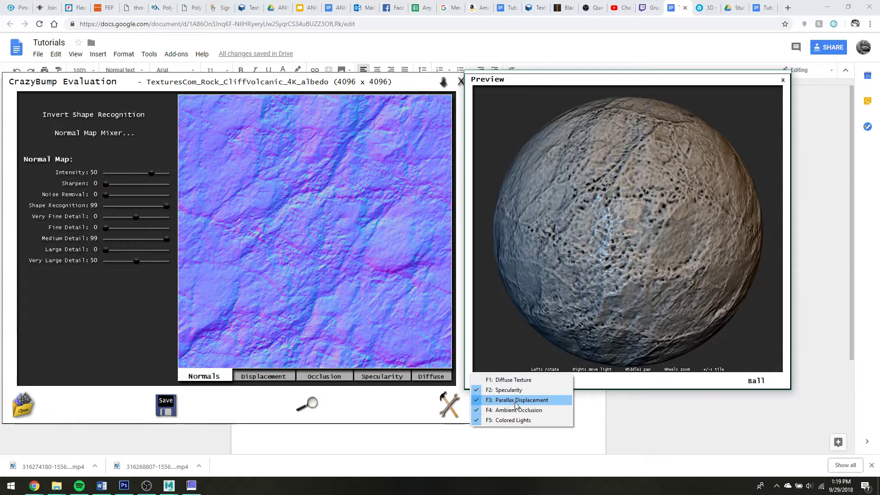
left_click(513, 399)
left_click(495, 384)
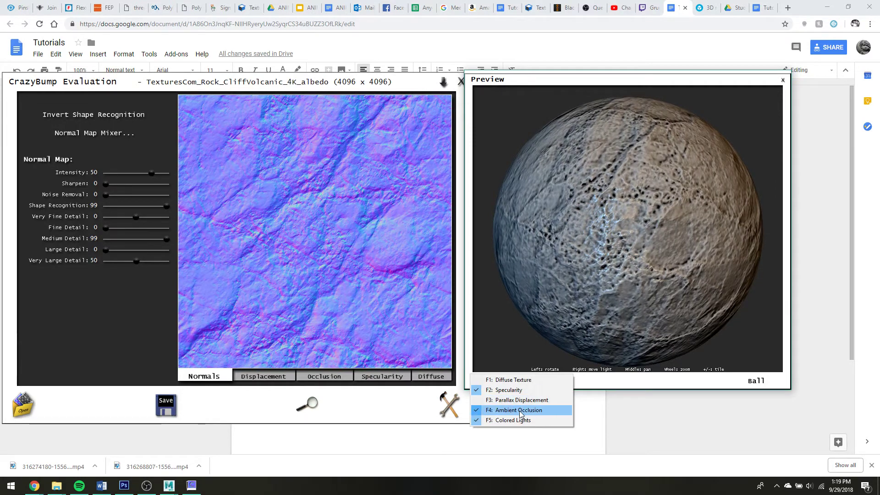
left_click(520, 410)
Toggle the preview's coloured lights off and back on, leaving them enabled
left_click(494, 383)
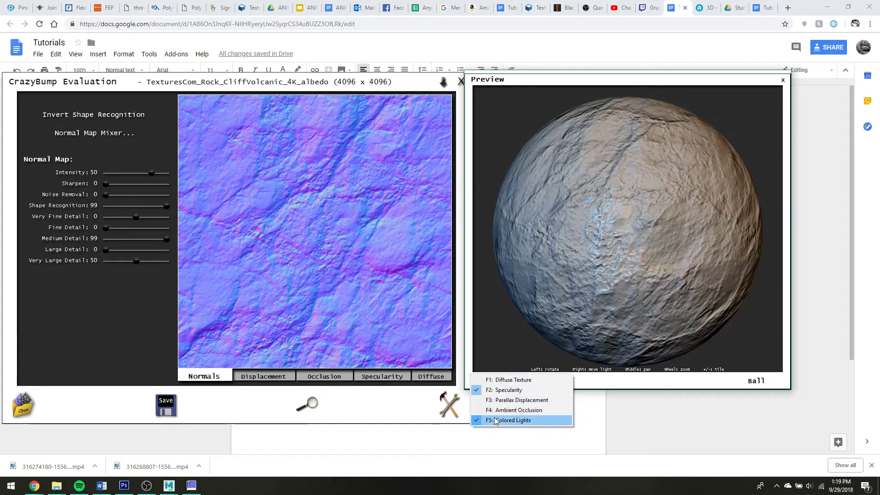
left_click(495, 420)
left_click(494, 382)
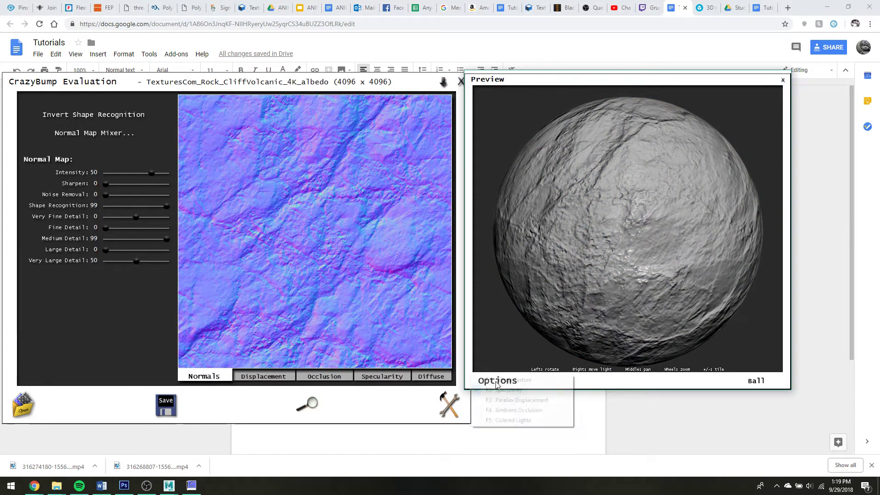
left_click(503, 420)
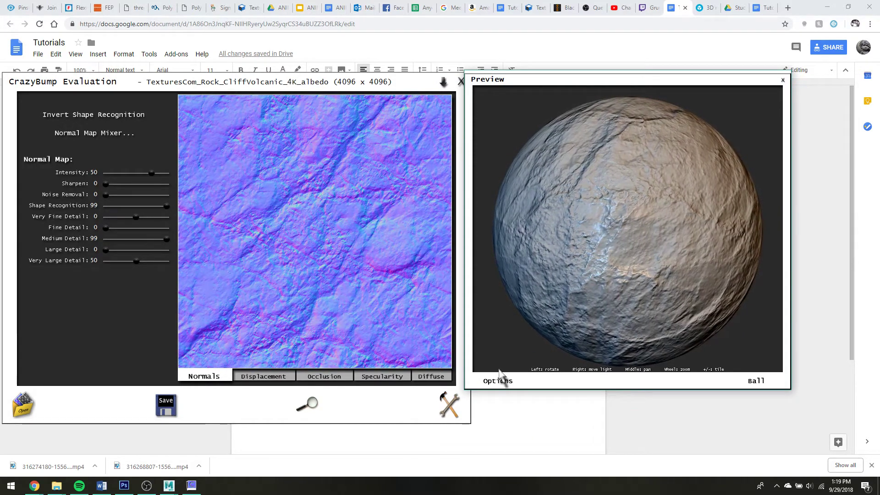
Turn off preview specularity, glance at the displacement map, then return to the normal map
left_click(504, 382)
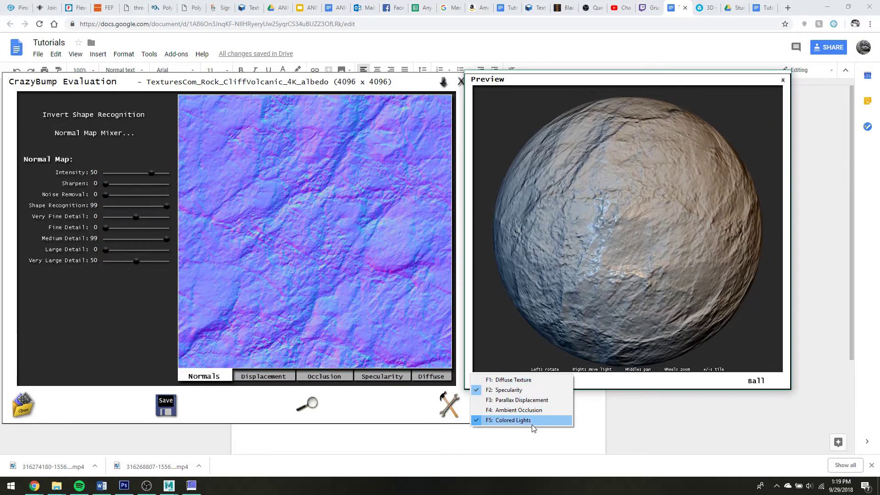
left_click(525, 393)
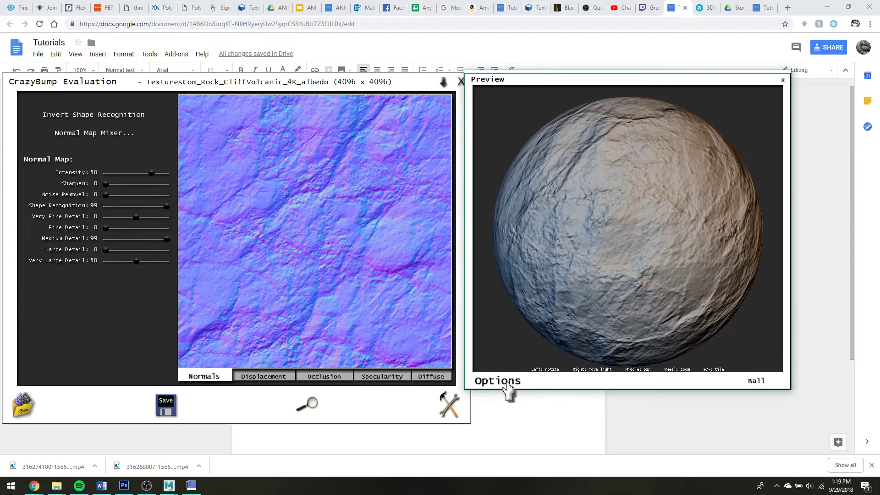
left_click(262, 377)
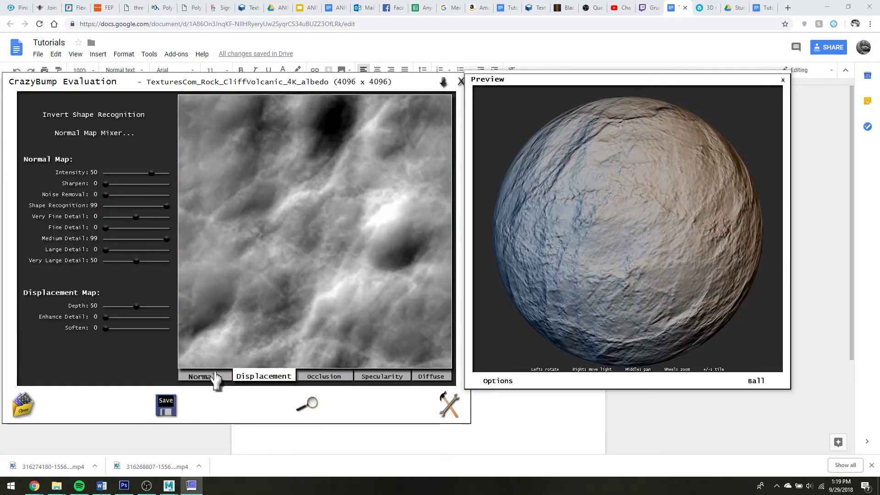
left_click(216, 379)
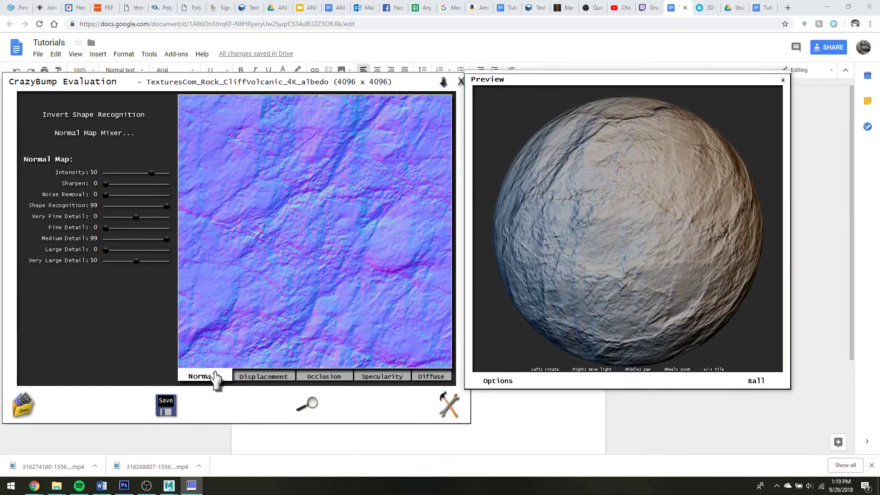
left_click(490, 382)
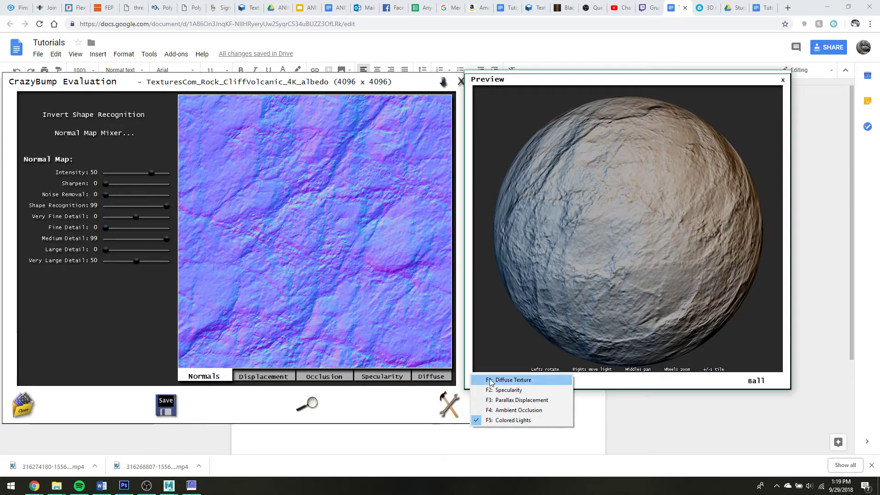
Raise normal map Intensity to 65, set Very Large Detail to 16, and enable preview specularity
left_click(79, 293)
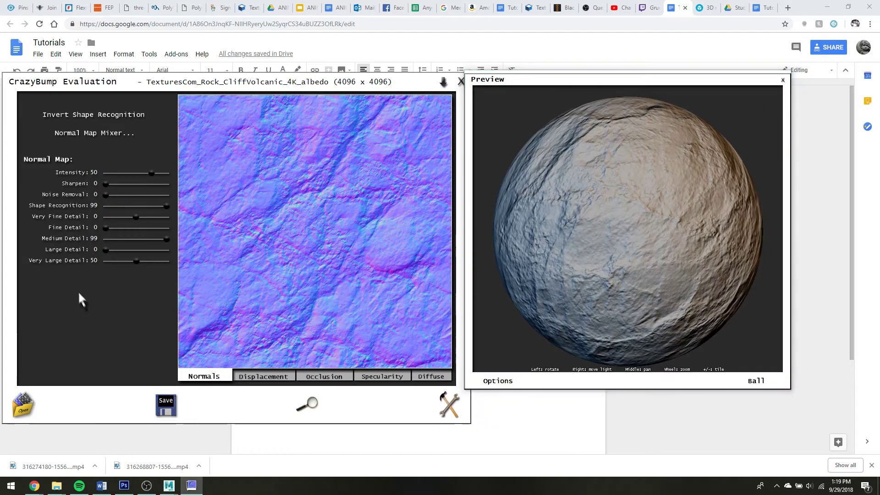
left_click(132, 174)
left_click_drag(133, 175, 156, 175)
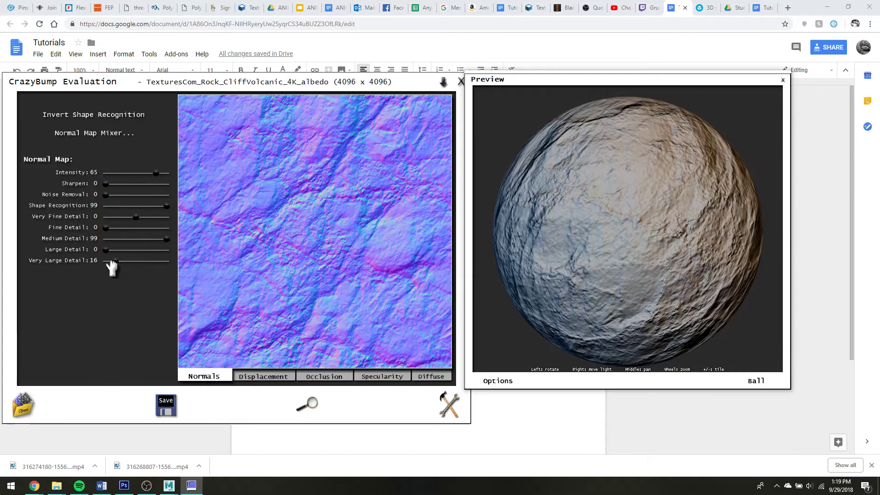
left_click(115, 261)
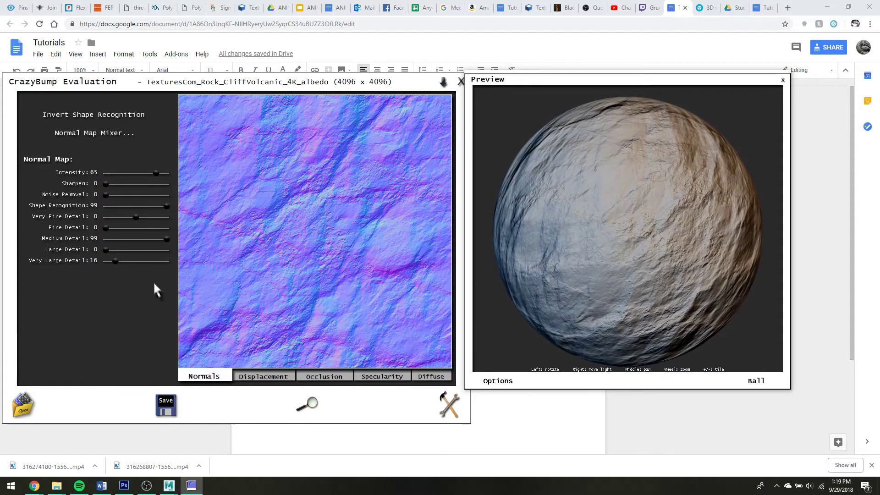
left_click(498, 383)
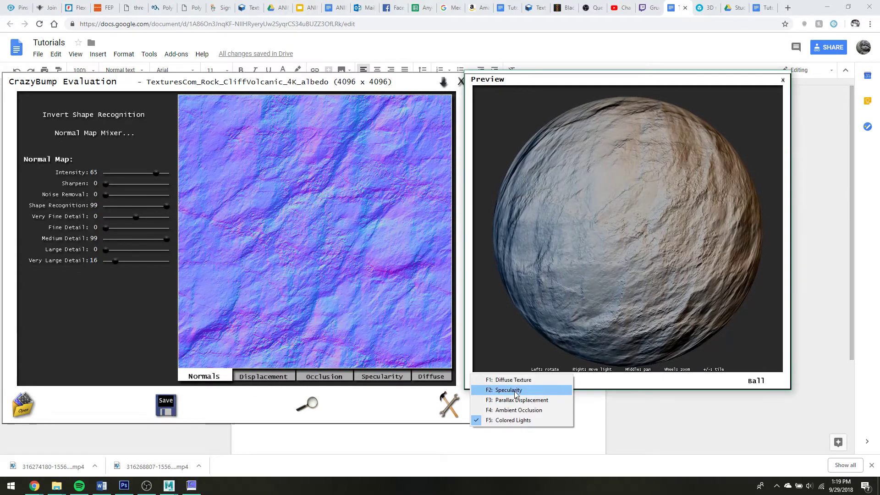
left_click(508, 390)
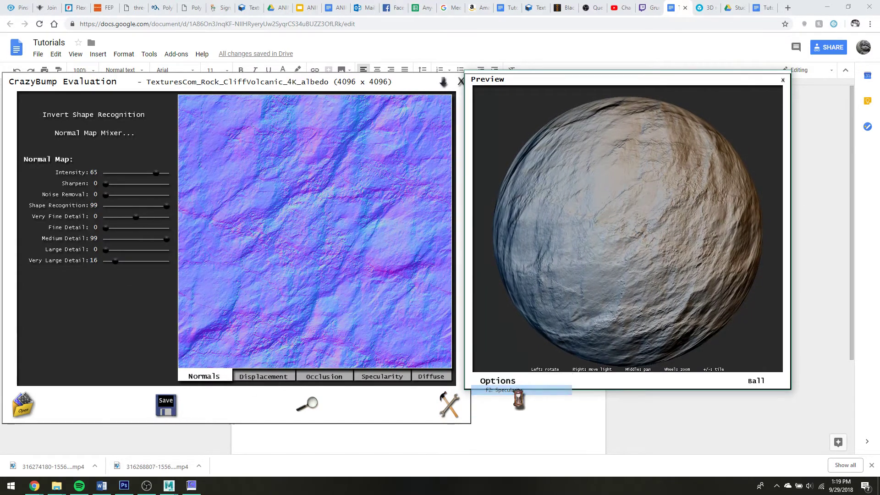
Set specularity Slope Influence to 57 and re-enable diffuse texture and ambient occlusion in the preview
left_click(365, 376)
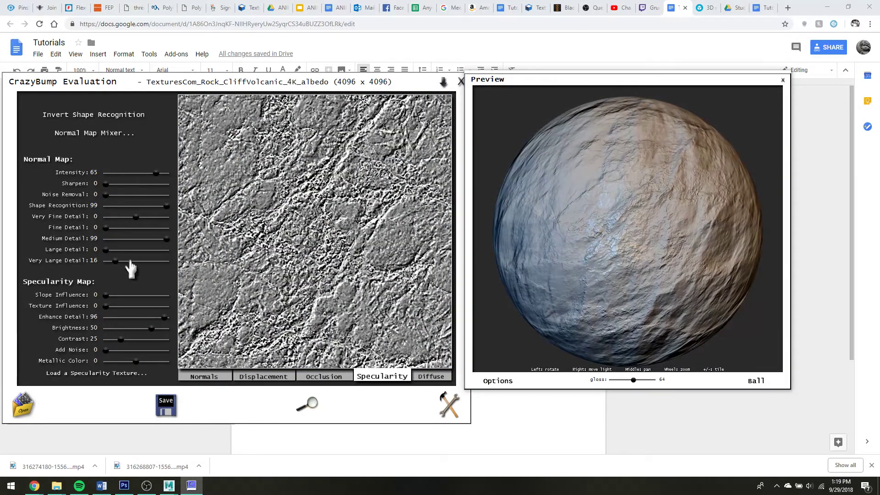
mouse_move(106, 295)
left_mouse_down()
mouse_move(160, 298)
mouse_move(141, 301)
left_mouse_up()
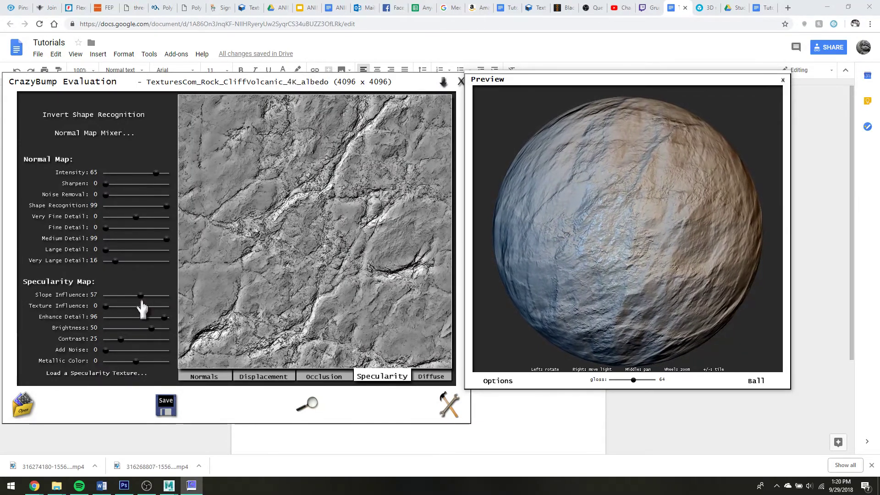
left_click(498, 384)
left_click(506, 400)
left_click(494, 385)
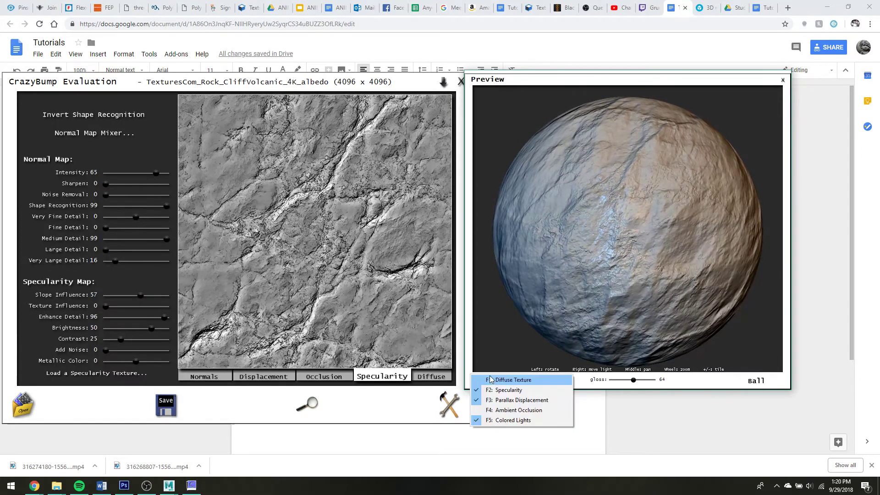
left_click(492, 380)
left_click(493, 383)
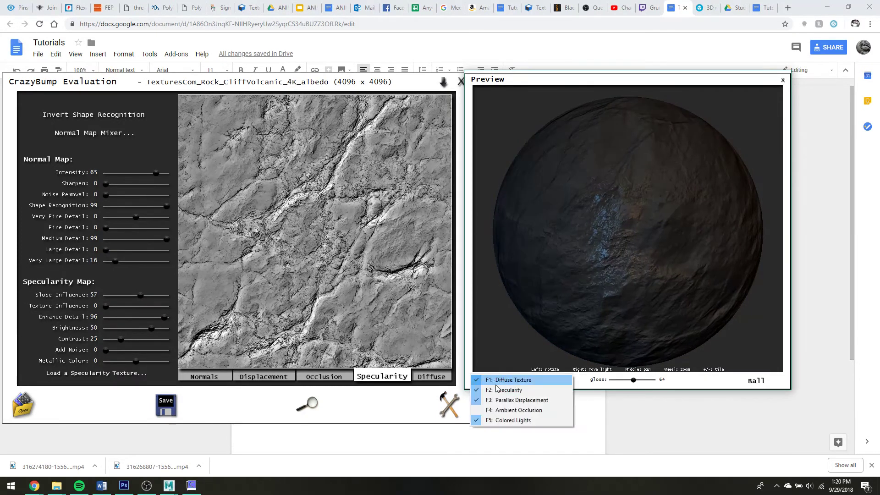
left_click(497, 409)
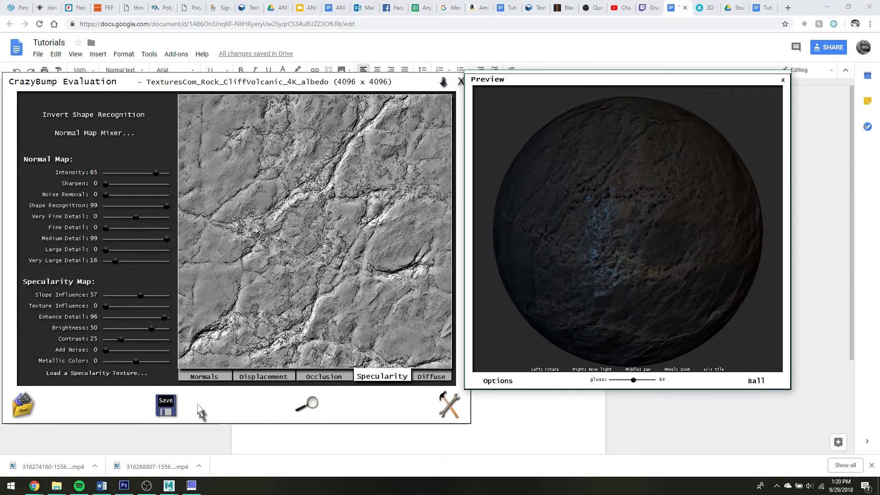
Switch to the displacement map view and bring up the save options
left_click(166, 405)
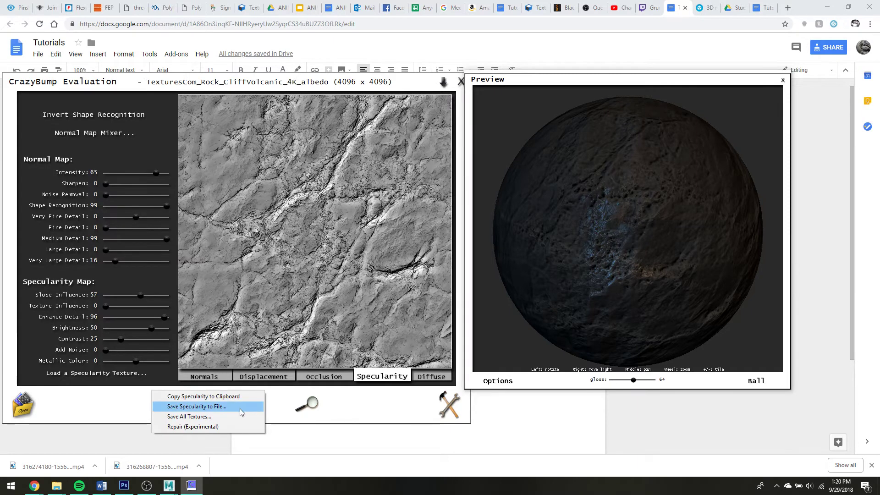
left_click(387, 385)
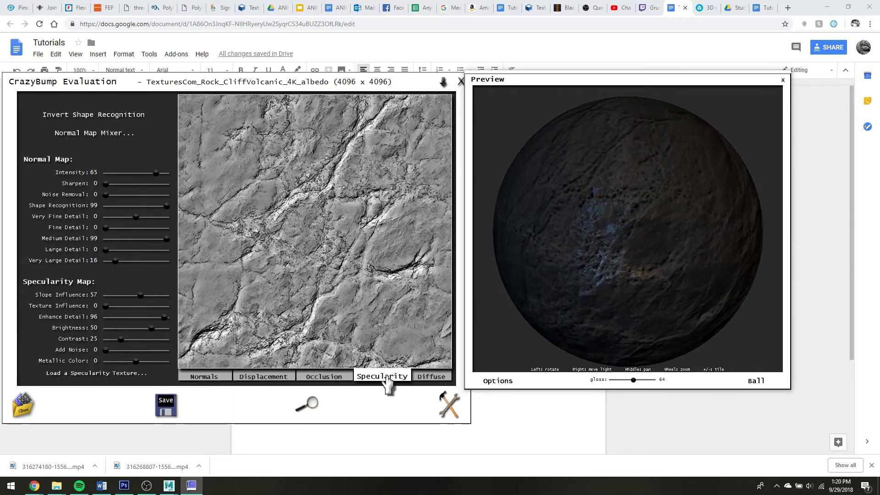
left_click(274, 377)
left_click(166, 403)
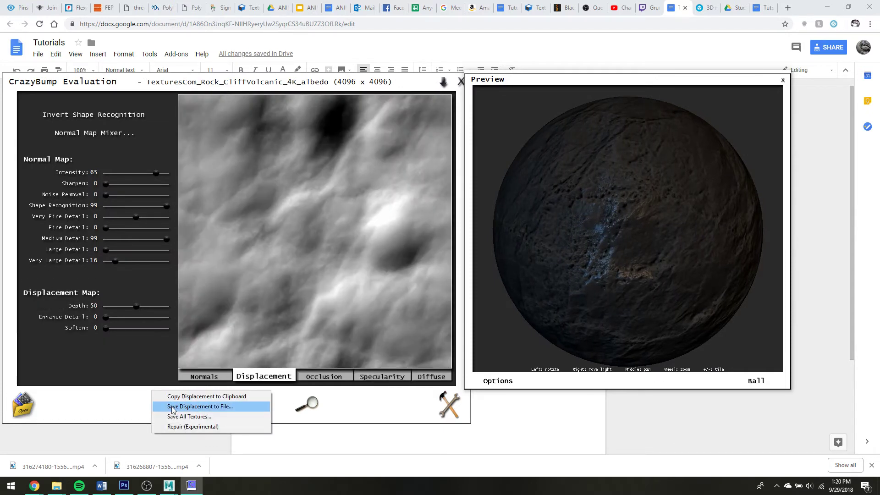
left_click(204, 377)
left_click(260, 378)
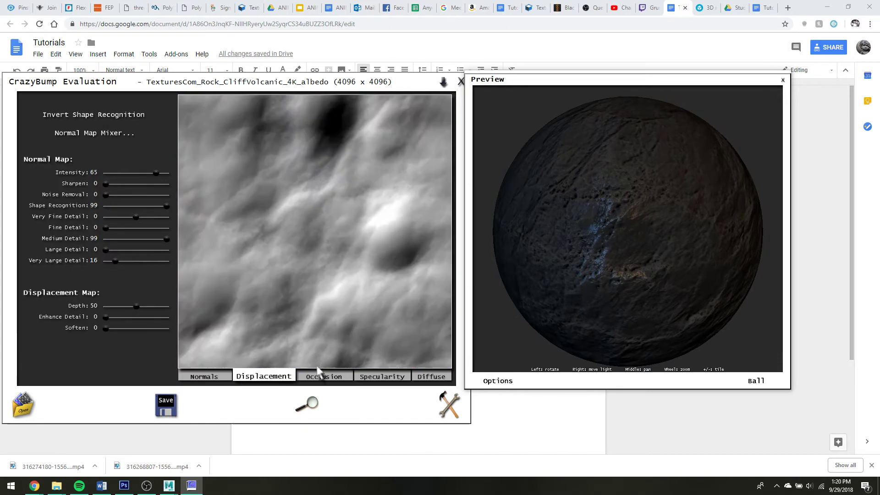
left_click(166, 404)
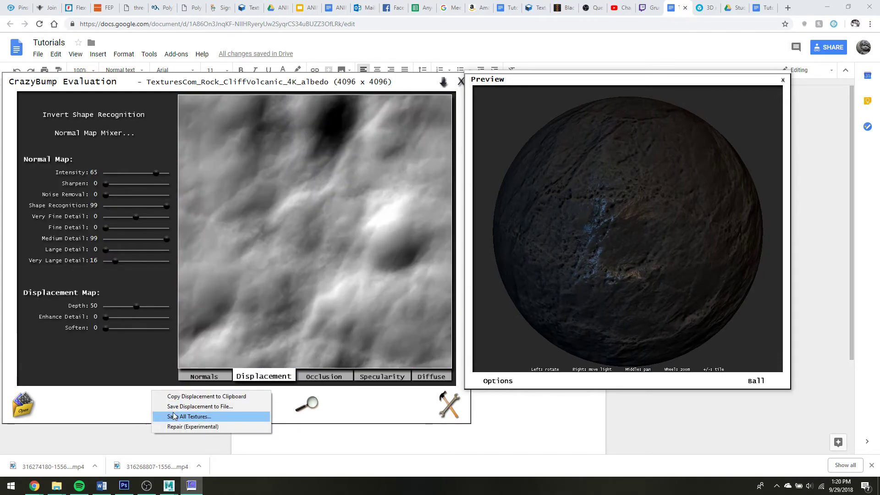
Save all textures, then select the five saved maps (COLOR, DISP, NRM, OCC, SPEC) in the test folder
left_click(57, 485)
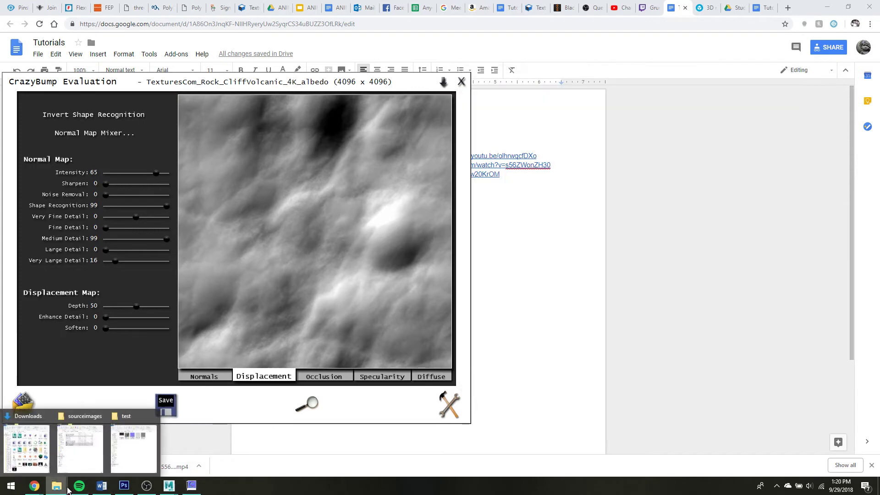
left_click(129, 451)
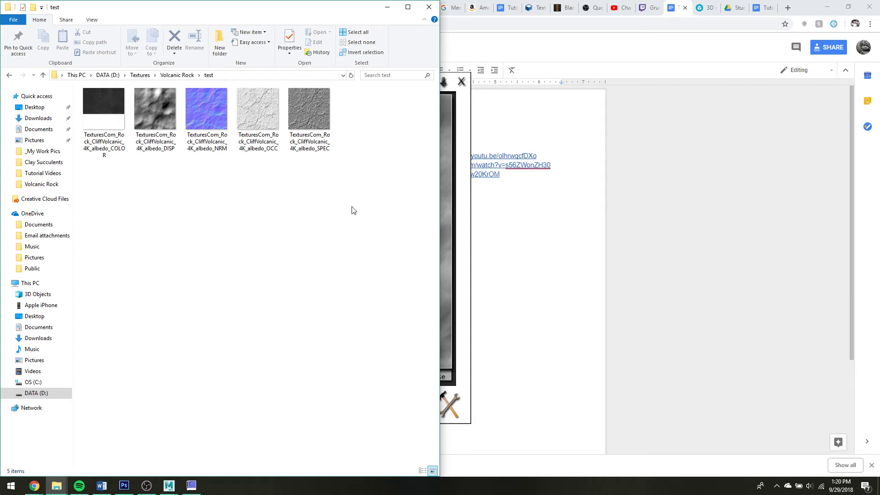
left_click_drag(352, 206, 113, 155)
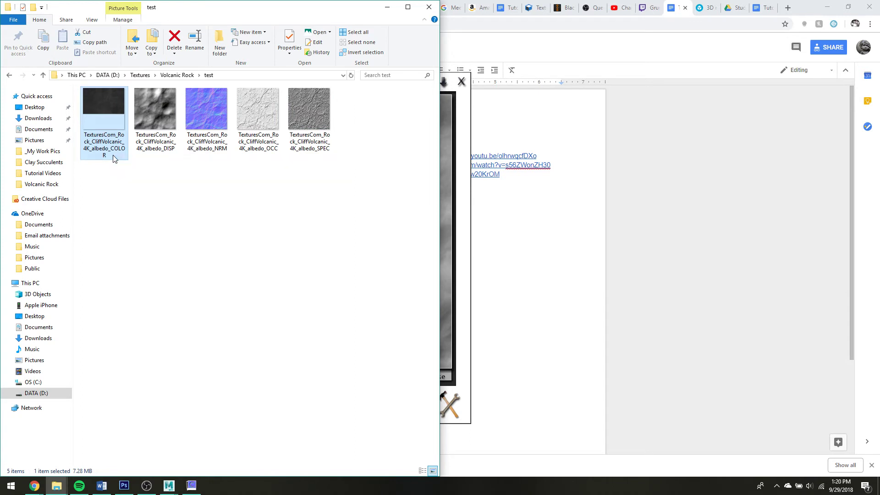
left_click(463, 147)
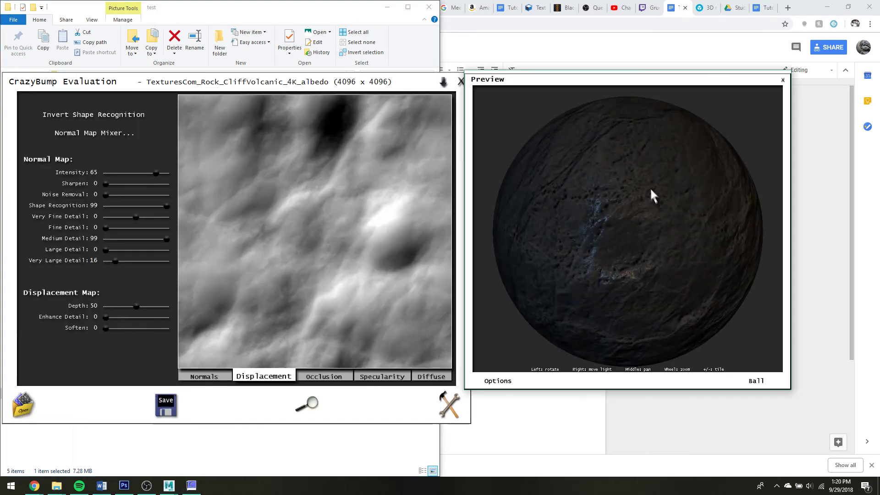
left_click_drag(615, 231, 617, 145)
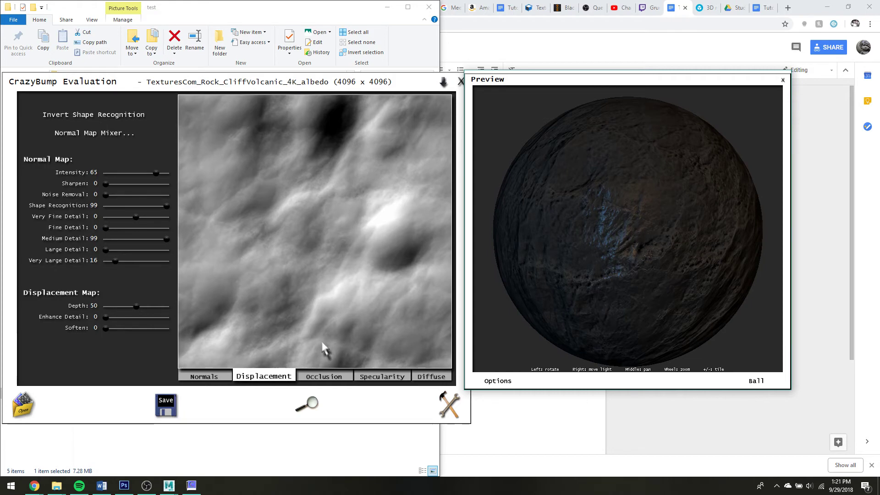
left_click_drag(594, 277, 548, 183)
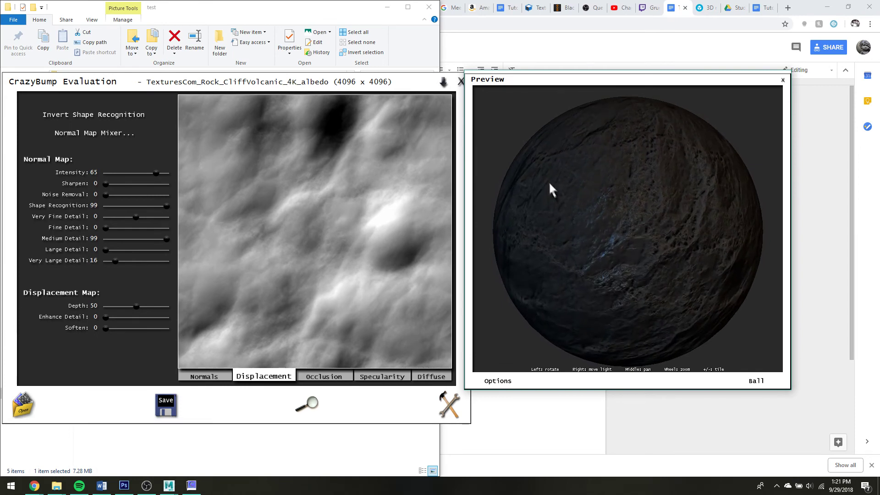
left_click_drag(670, 246, 534, 110)
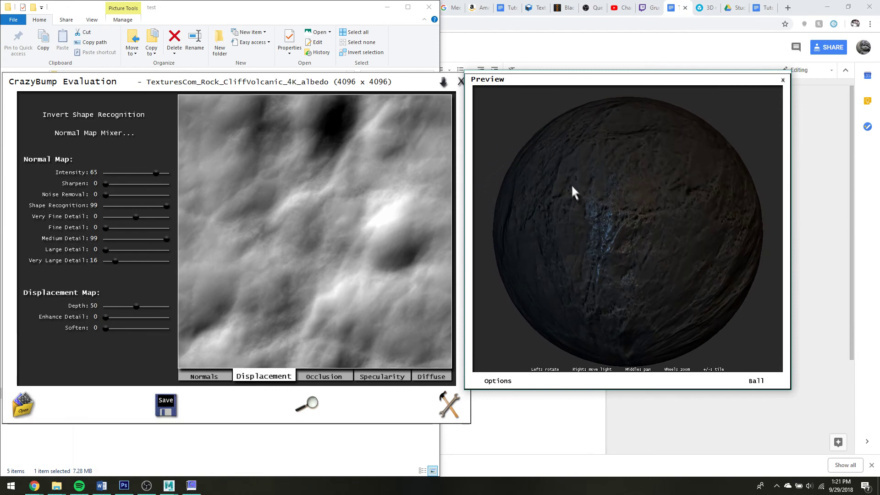